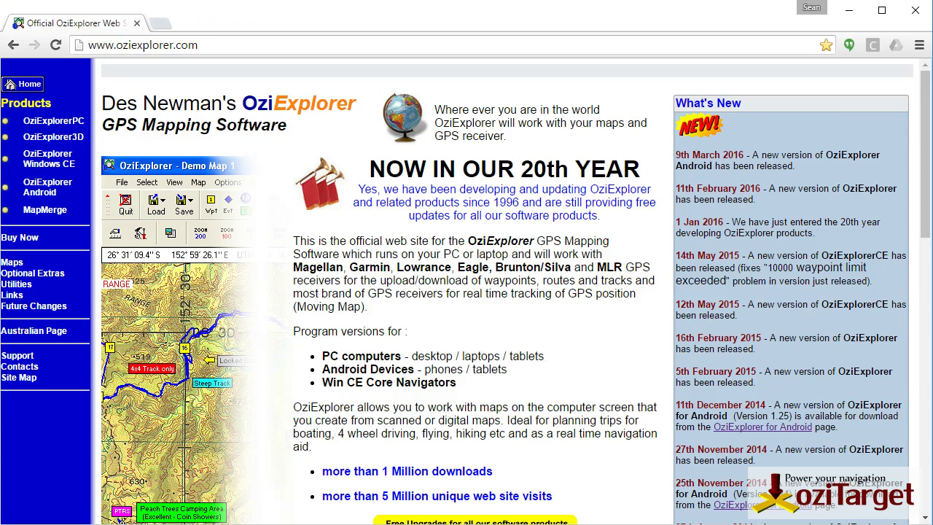
Download the OziExplorer3D evaluation installer from the Download section of its product page.
left_click(53, 137)
scroll(53, 137, "down", 2)
scroll(503, 291, "down", 15)
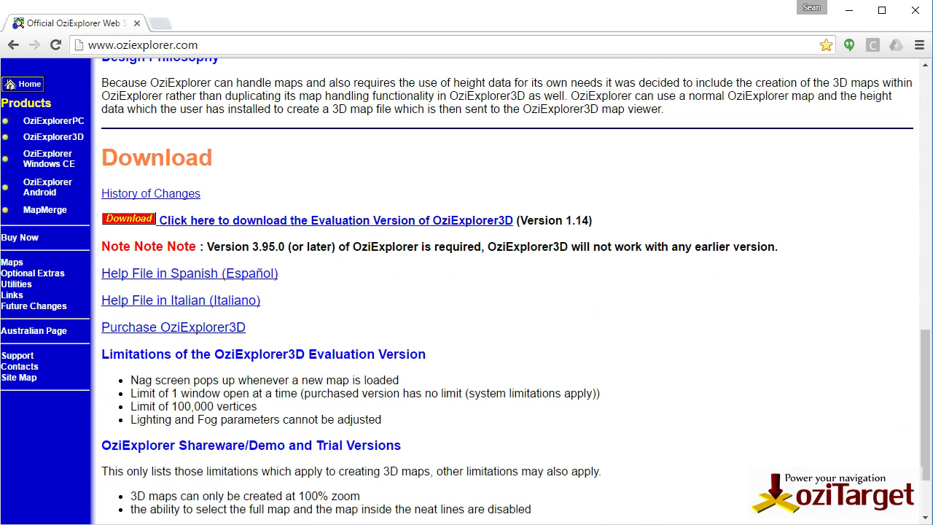
left_click(223, 219)
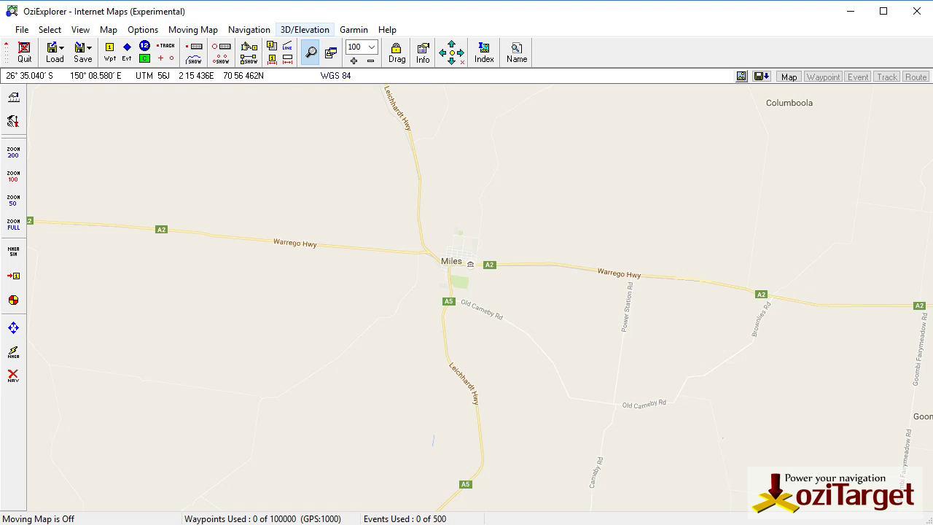
Open the 3D/Elevation menu over the Miles map.
left_click(304, 29)
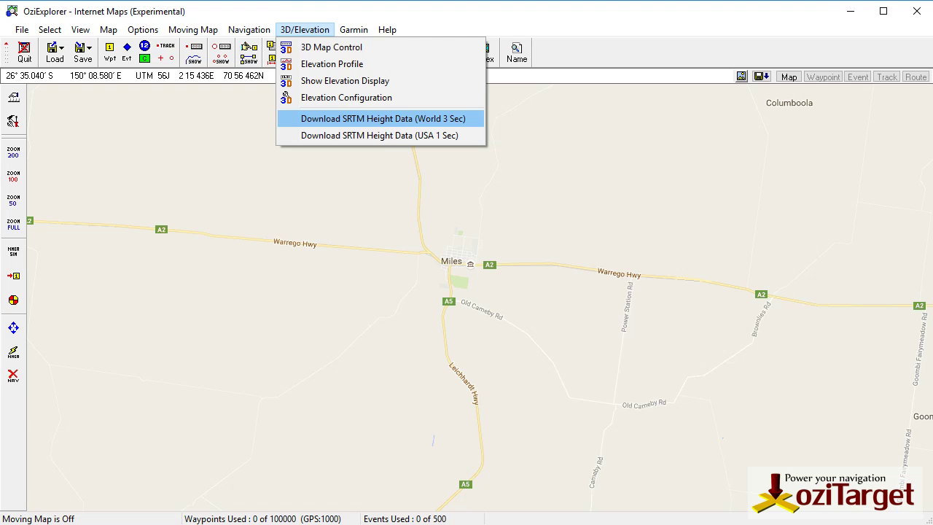
Download the World 3 Sec SRTM height files S27E149 and S27E150 and confirm completion.
left_click(400, 117)
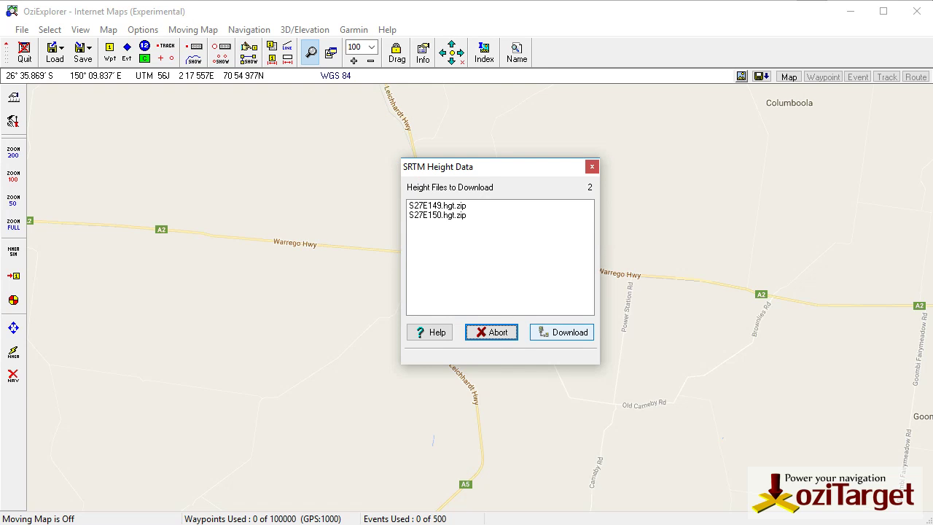
left_click(554, 331)
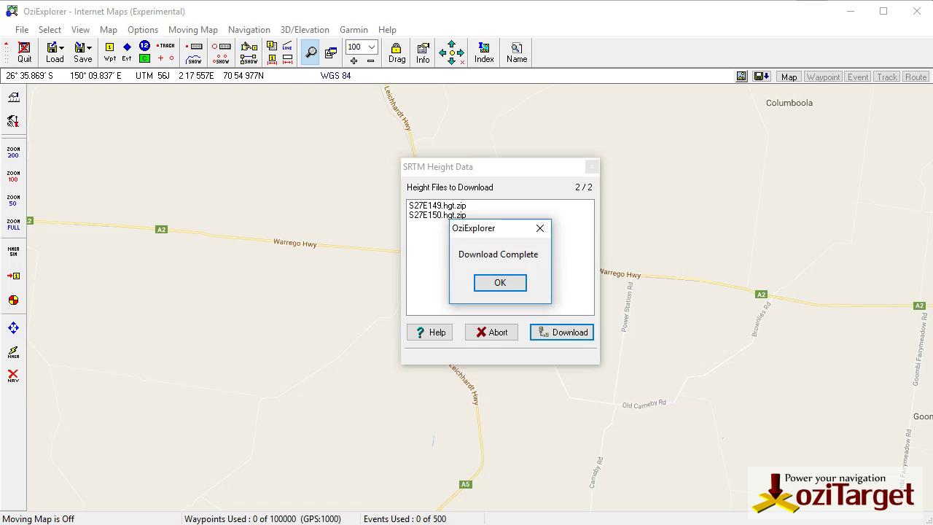
left_click(500, 282)
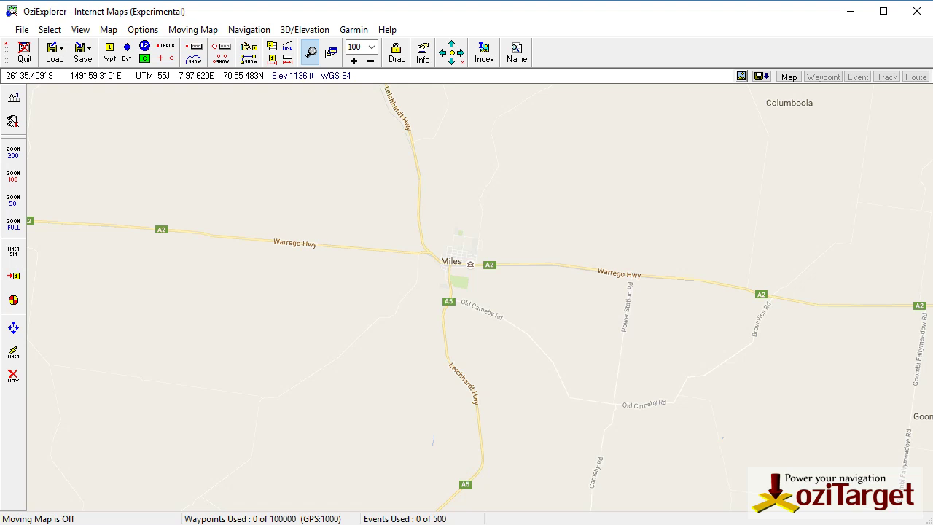
Keep Altitude Units on Feet in the Configuration Maps settings and save.
left_click(13, 120)
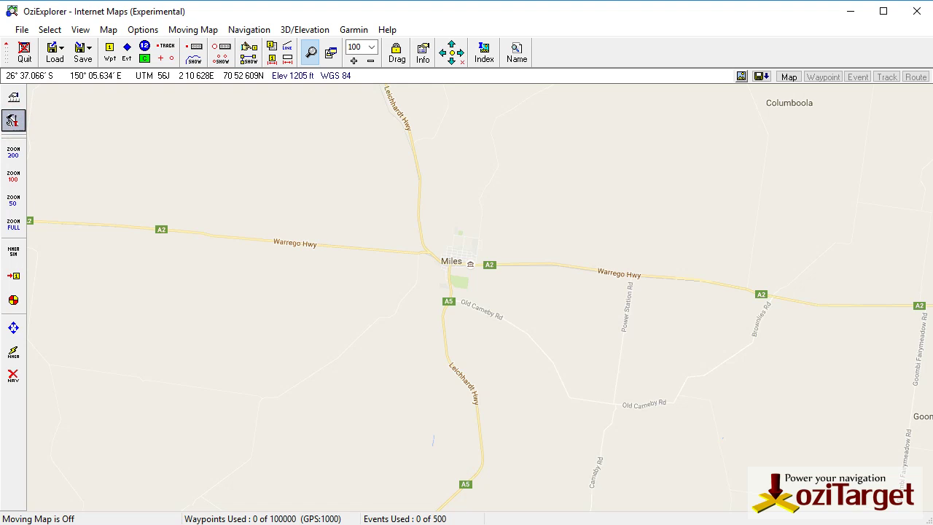
left_click(336, 174)
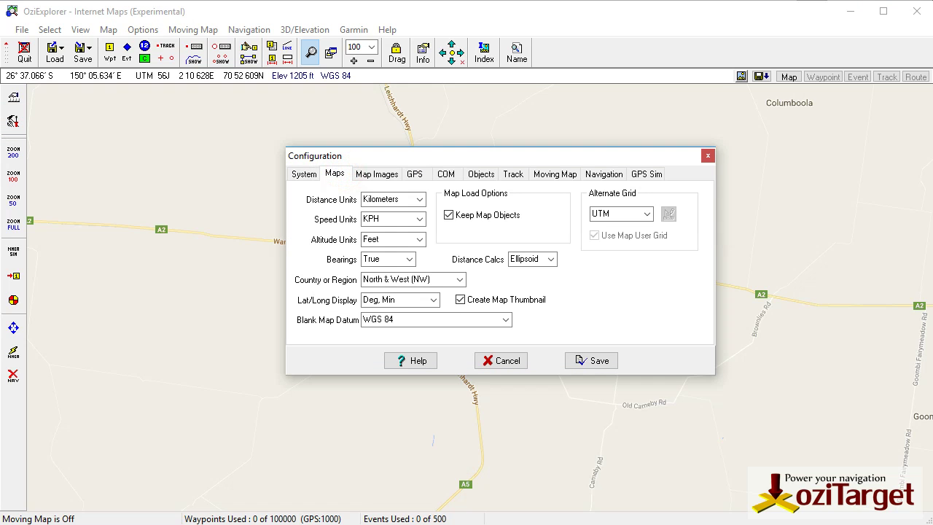
left_click(420, 239)
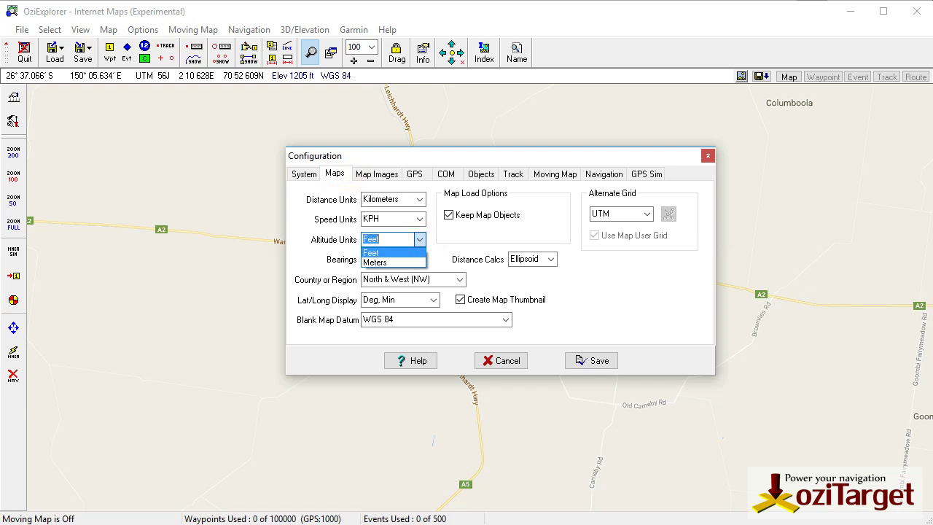
left_click(316, 239)
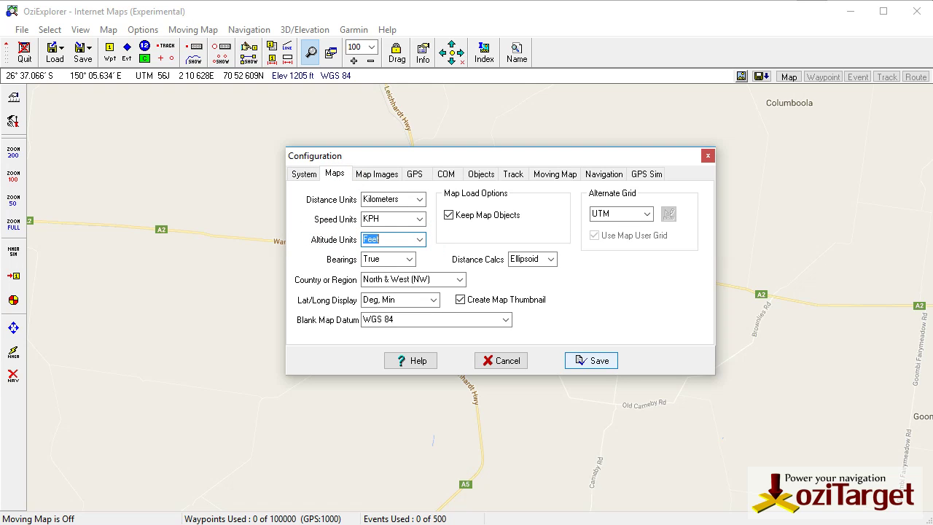
left_click(590, 360)
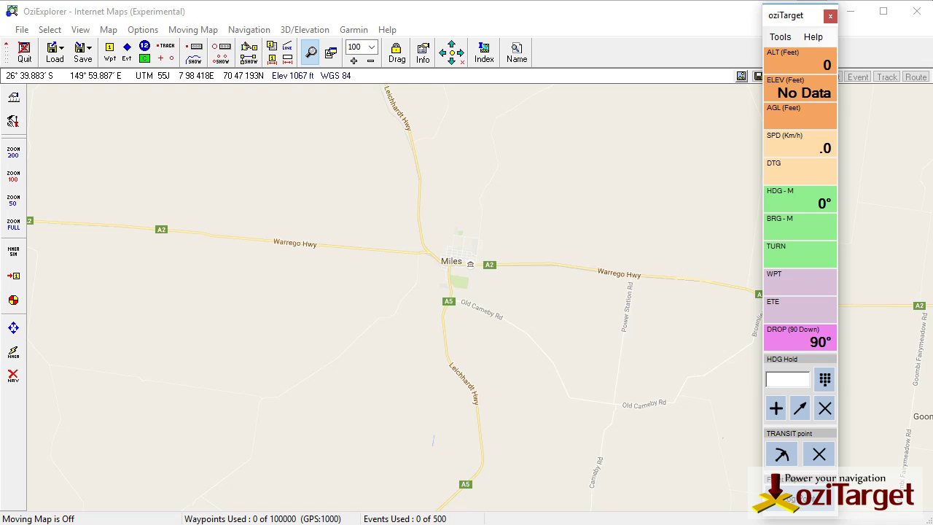
Start the NMEA simulator at the current Miles map position with moving map enabled.
left_click(13, 250)
left_click(584, 78)
left_click(316, 323)
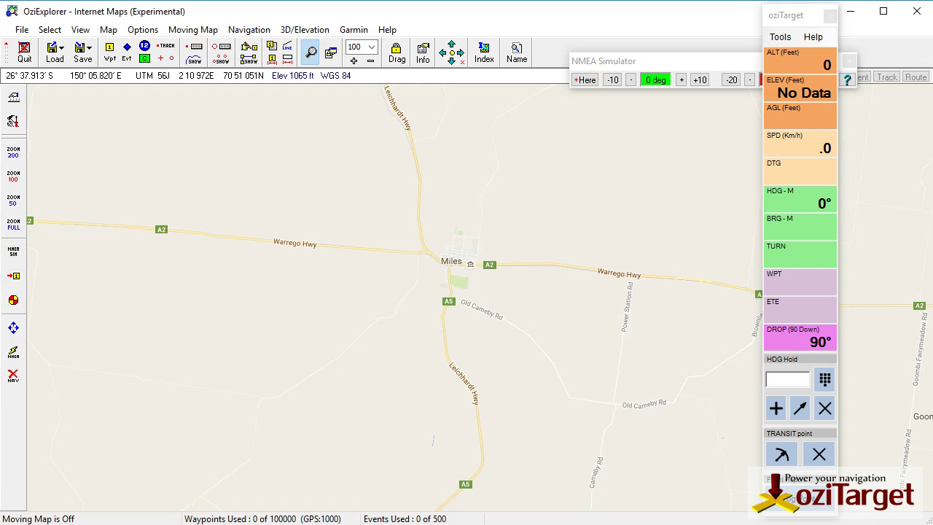
left_click(13, 352)
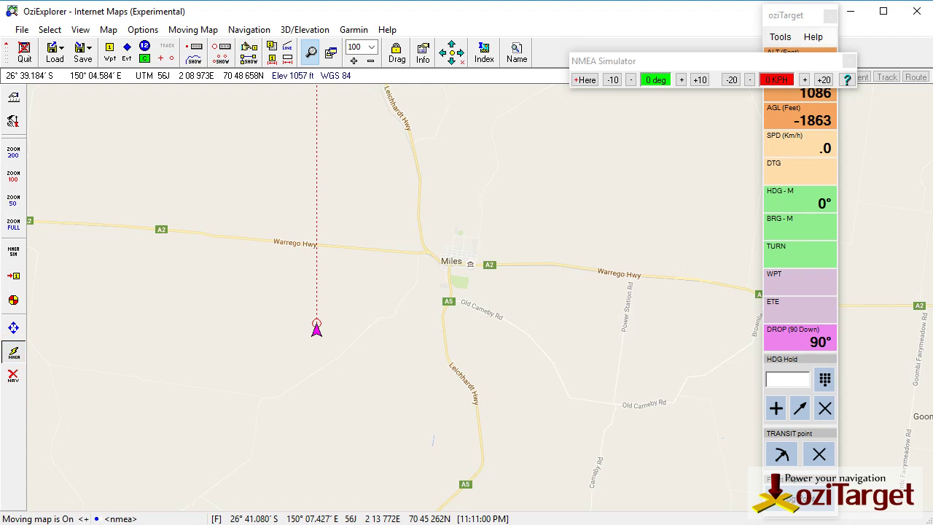
left_click_drag(791, 64, 611, 109)
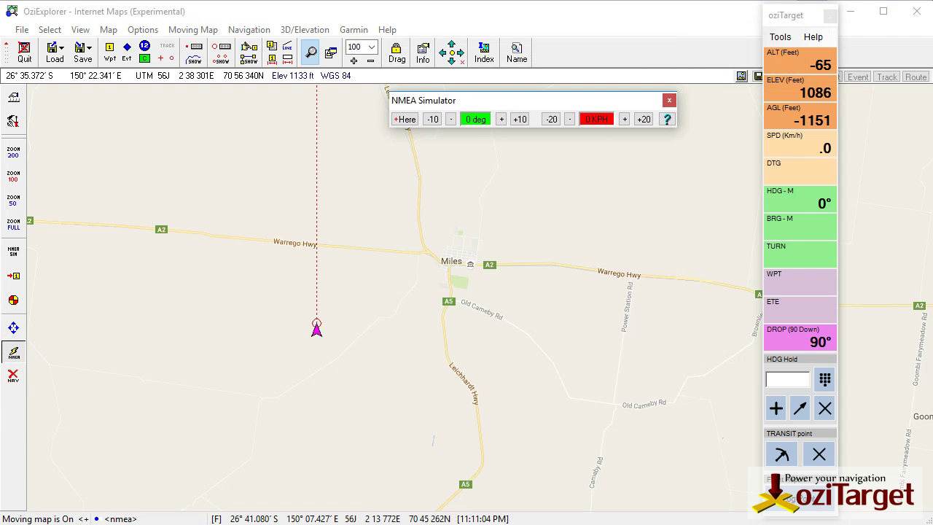
Set the simulated speed to 100 km/h and heading to 40°, then stop the simulation.
left_click(645, 118)
left_click(645, 119)
left_click(645, 119)
left_click(645, 119)
left_click(644, 119)
left_click(519, 119)
left_click(519, 119)
left_click(519, 119)
left_click(519, 118)
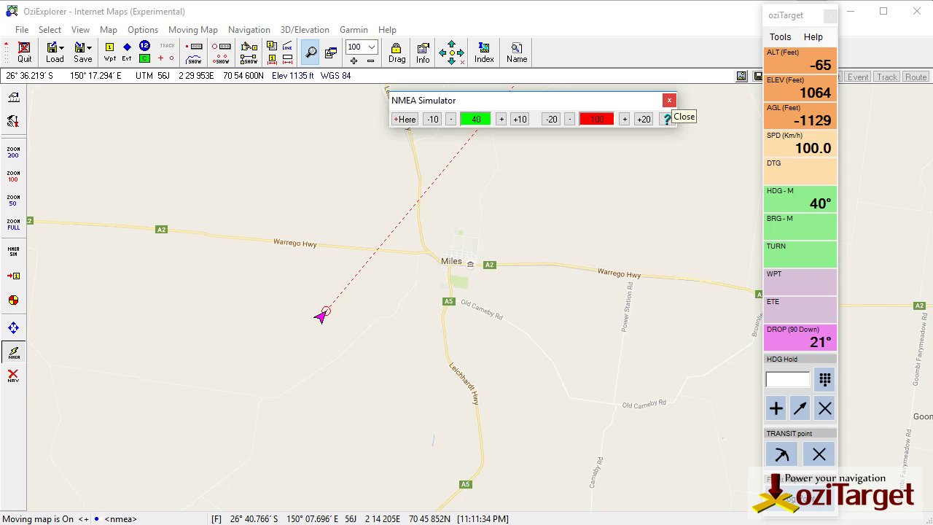
left_click(830, 16)
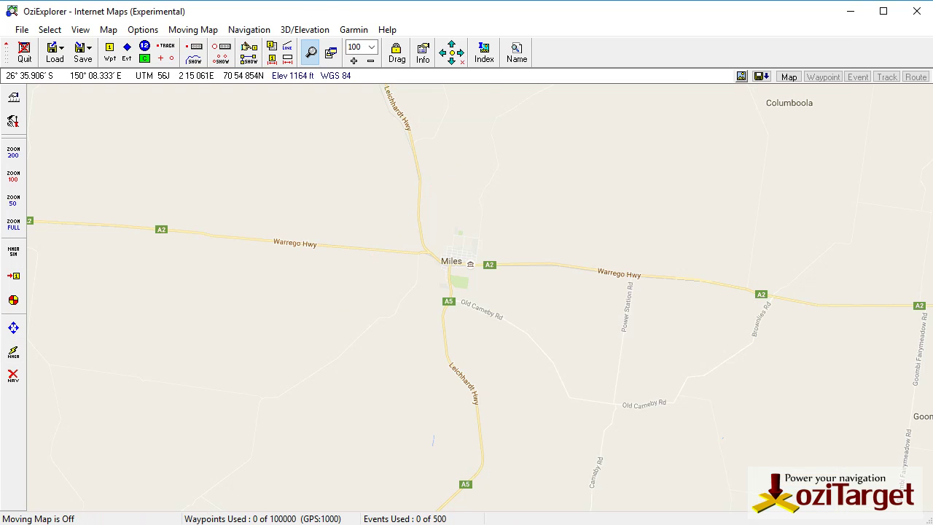
Draw a 3D map limit box around Miles in 3D Map Control and create the 3D map.
left_click(304, 29)
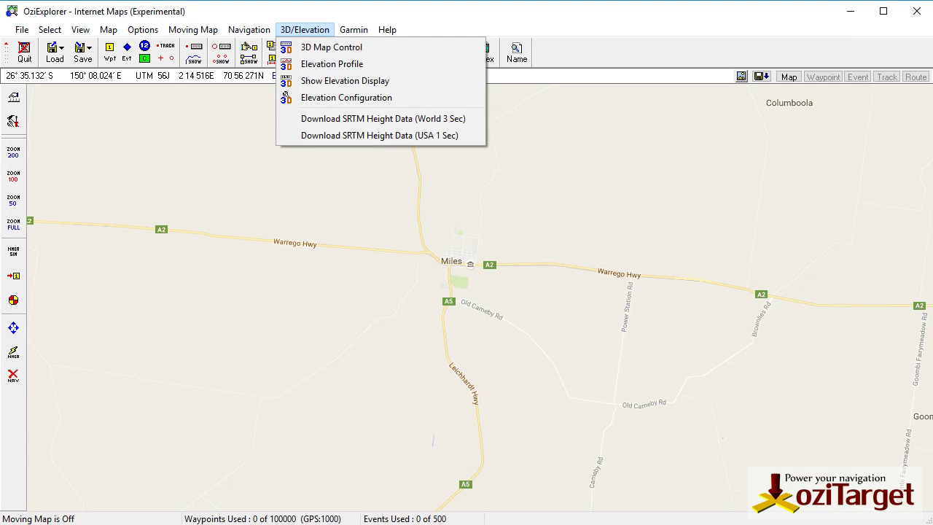
left_click(331, 46)
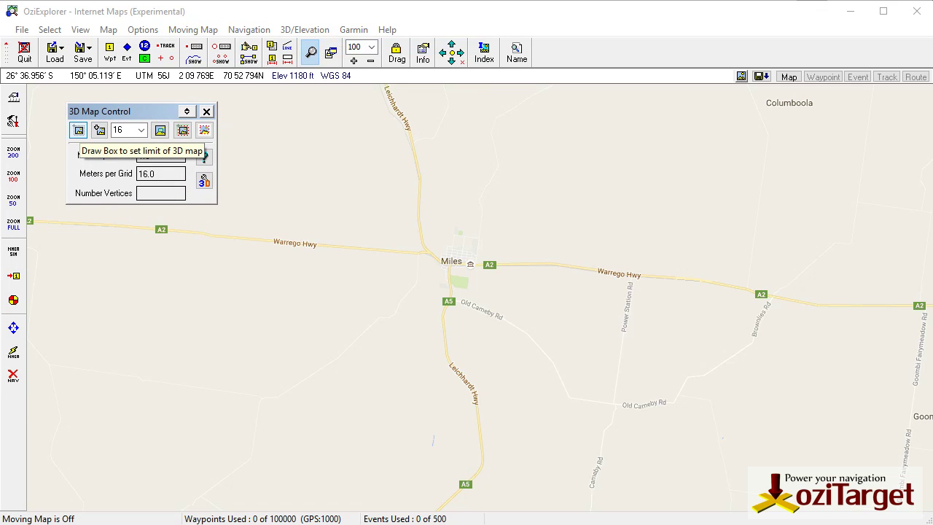
left_click(78, 129)
left_click_drag(256, 108, 682, 466)
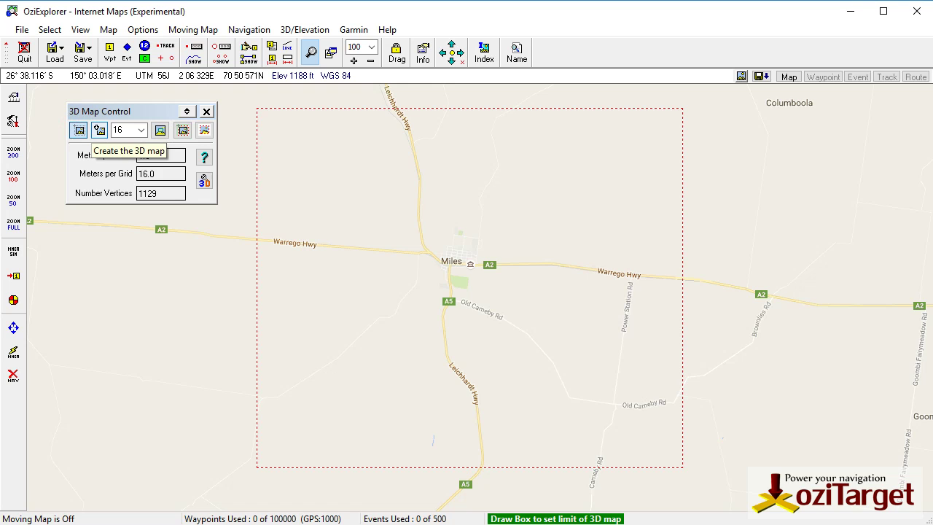
left_click(99, 129)
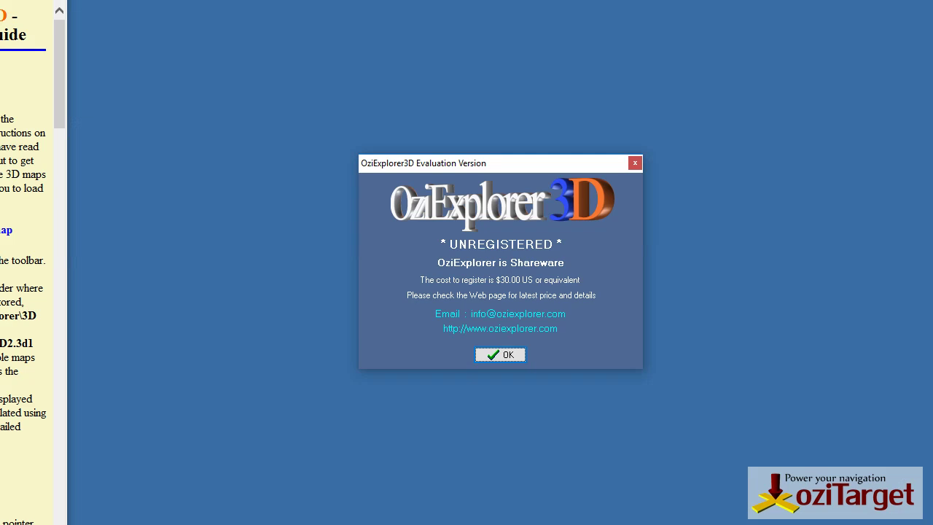
Dismiss the evaluation and texture notices, tilt the Miles terrain, then close without renaming.
key("Return")
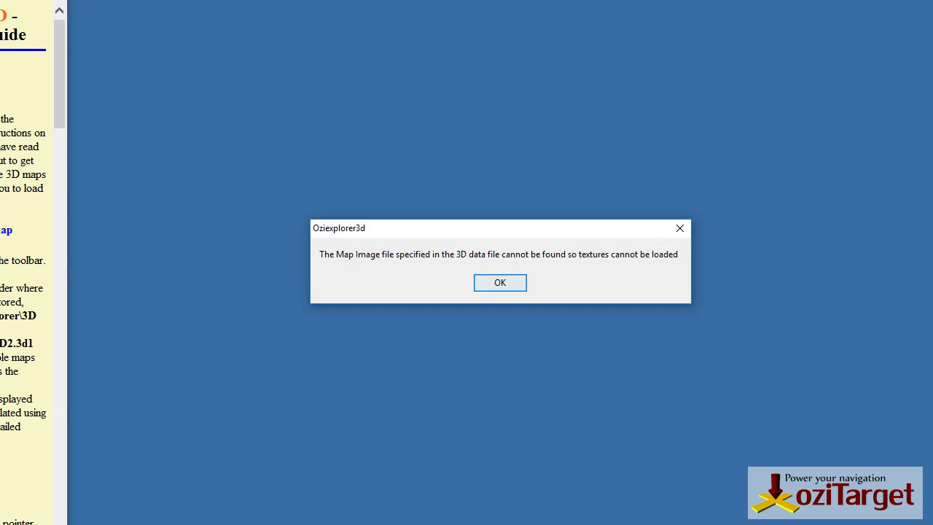
left_click(500, 281)
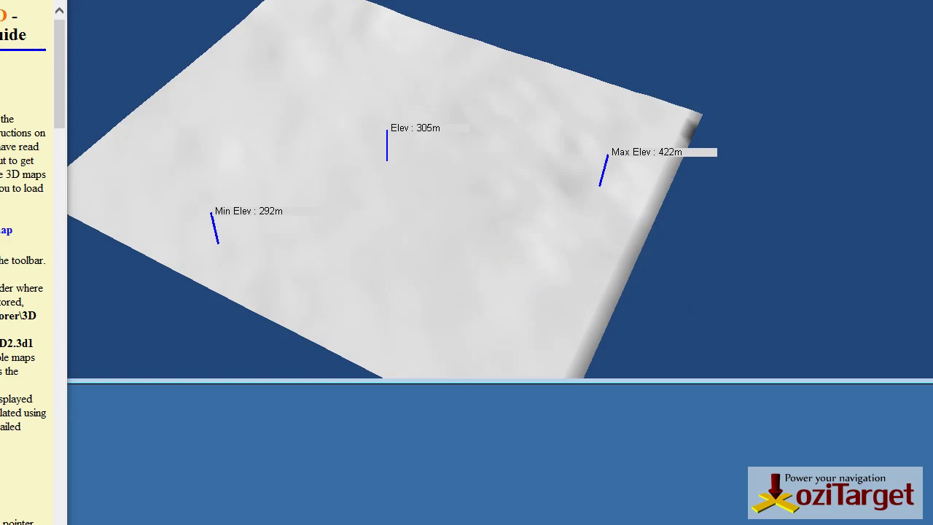
left_click(374, 204)
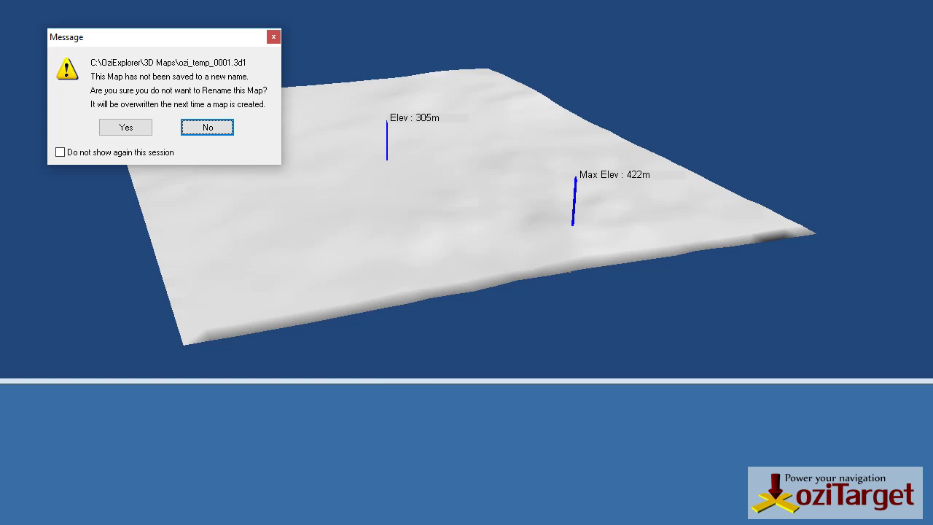
left_click(125, 127)
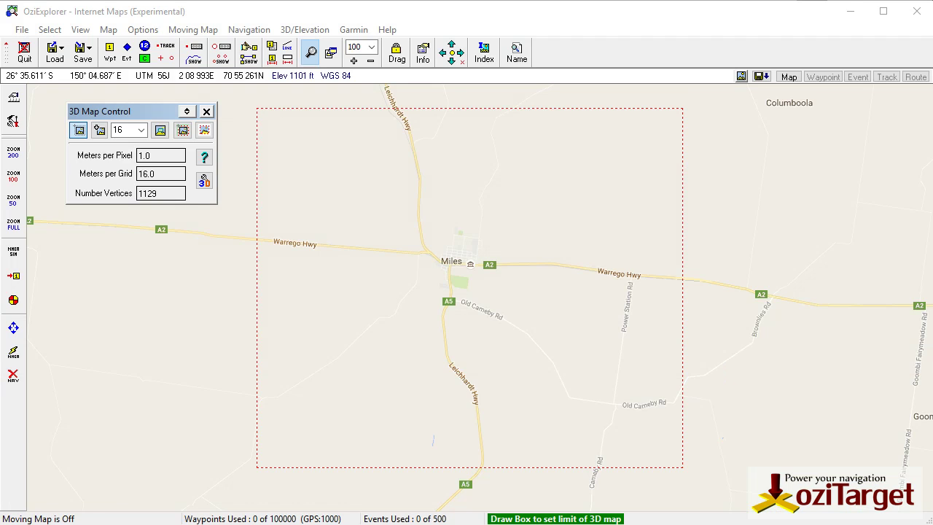
Close the 3D Map Control window and dismiss the 3D/Elevation menu without choosing anything.
left_click(206, 111)
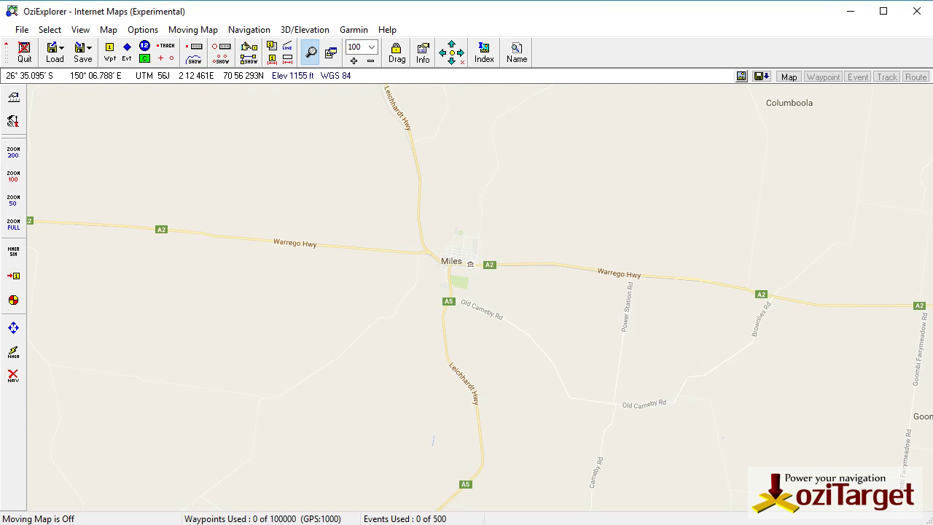
left_click(299, 29)
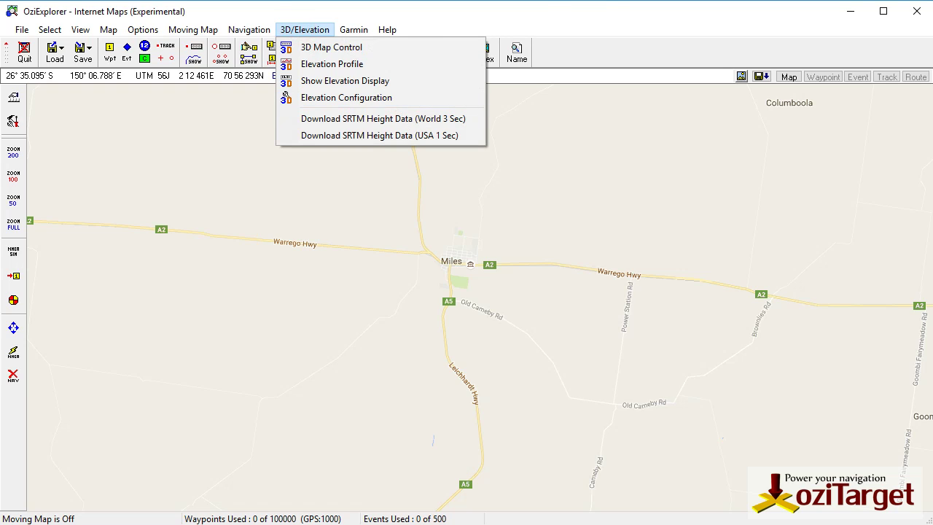
left_click(583, 17)
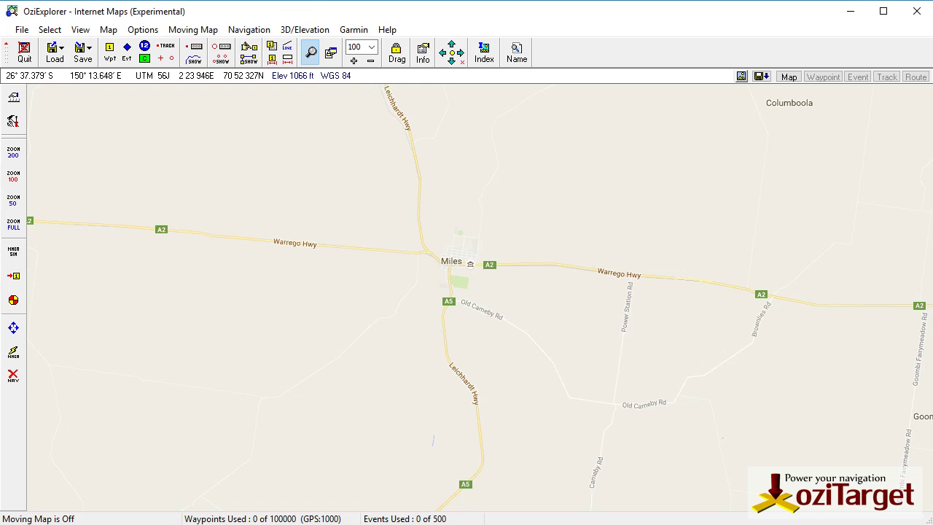